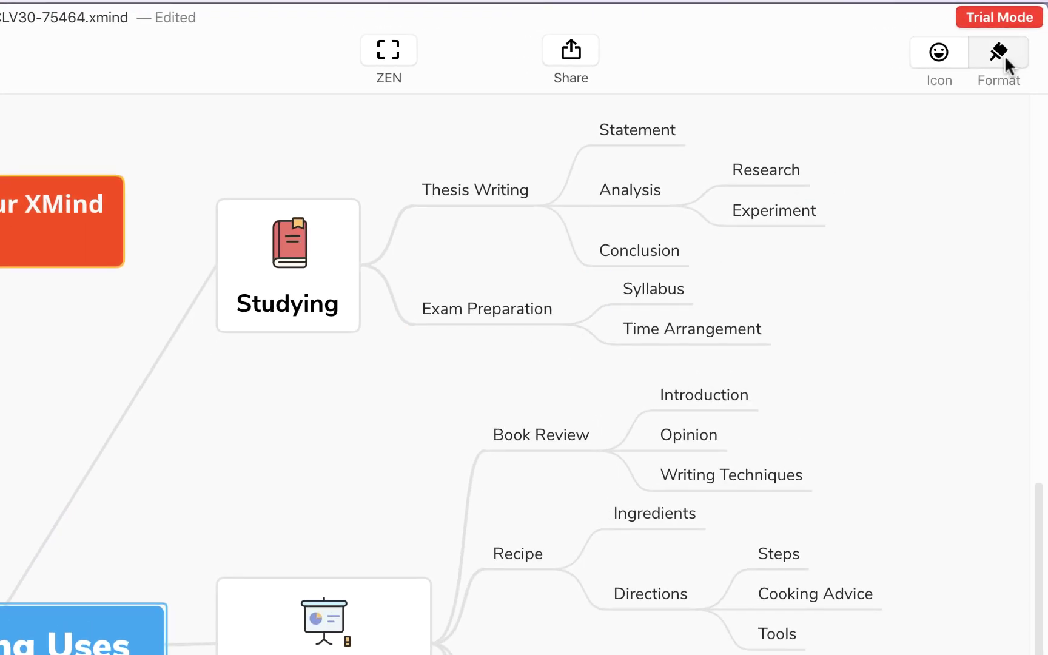
# - Make the central Mind Mapping Uses topic a pink-filled diamond with Lobster Two text
pyautogui.click(999, 55)
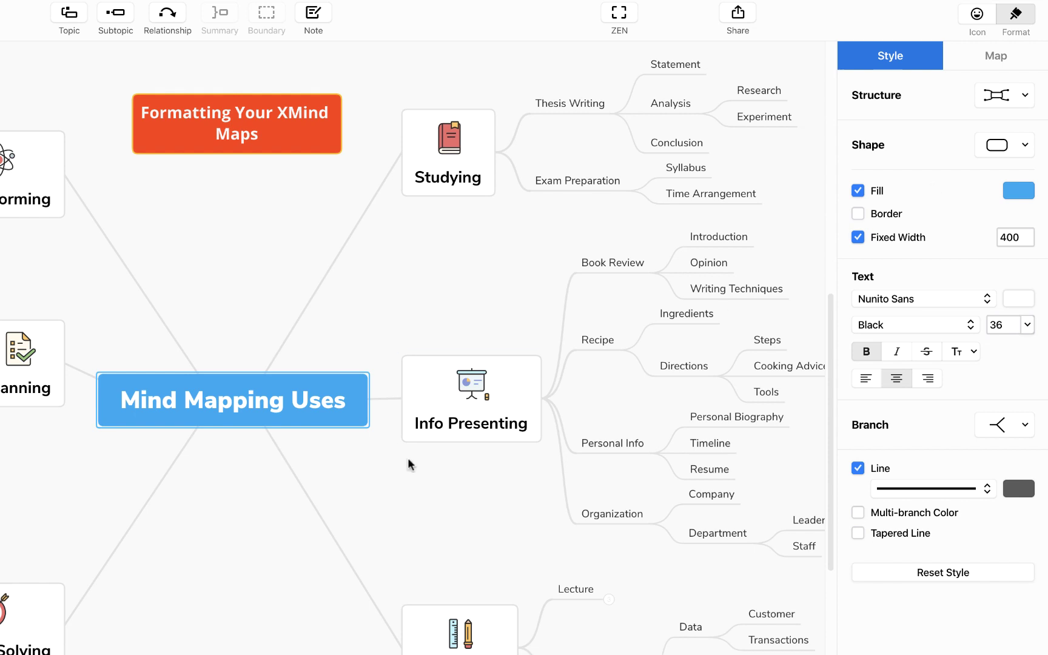
pyautogui.click(1015, 193)
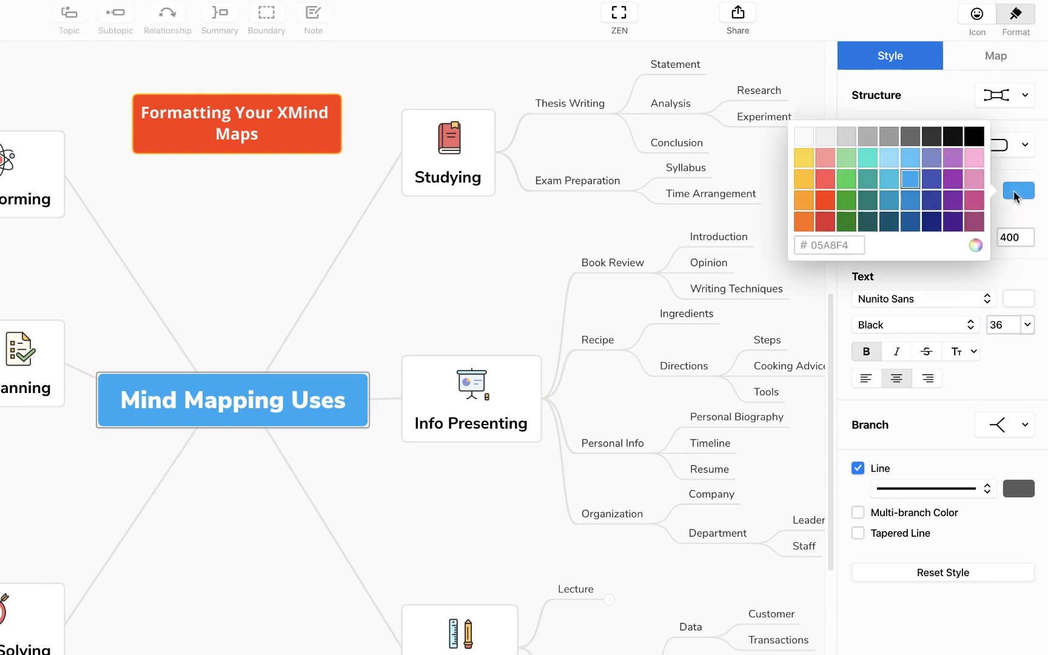
pyautogui.click(975, 159)
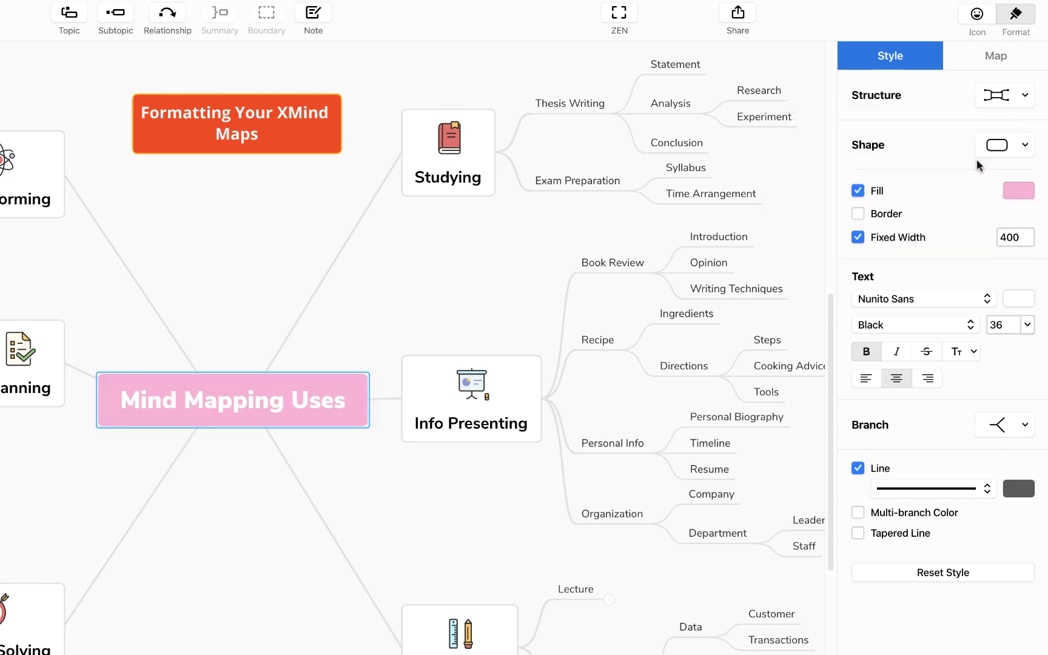
pyautogui.click(1024, 150)
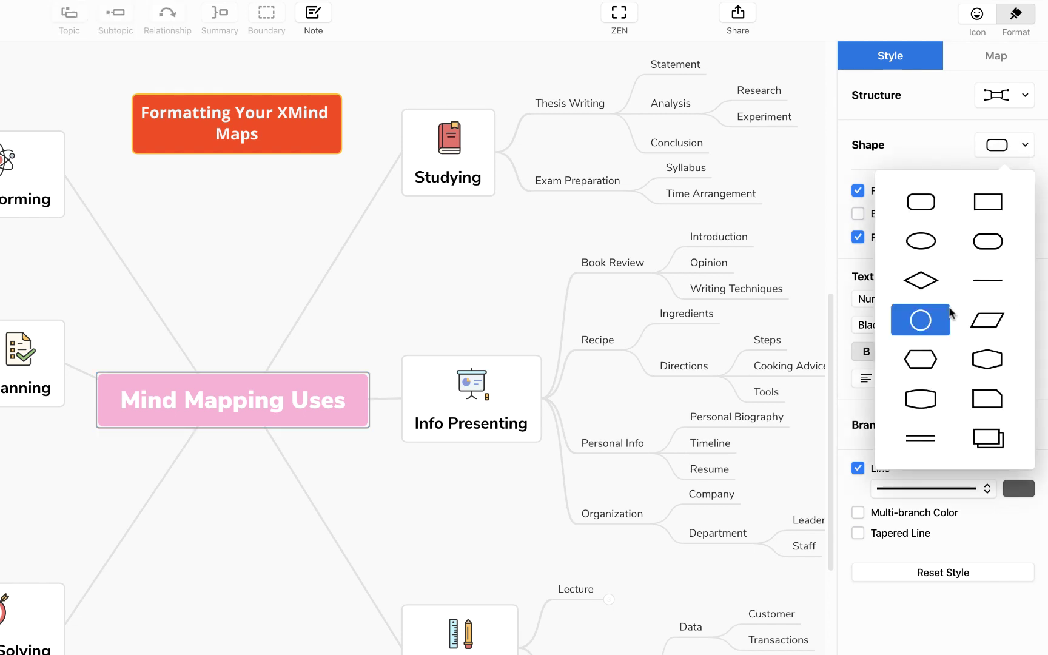
pyautogui.click(934, 291)
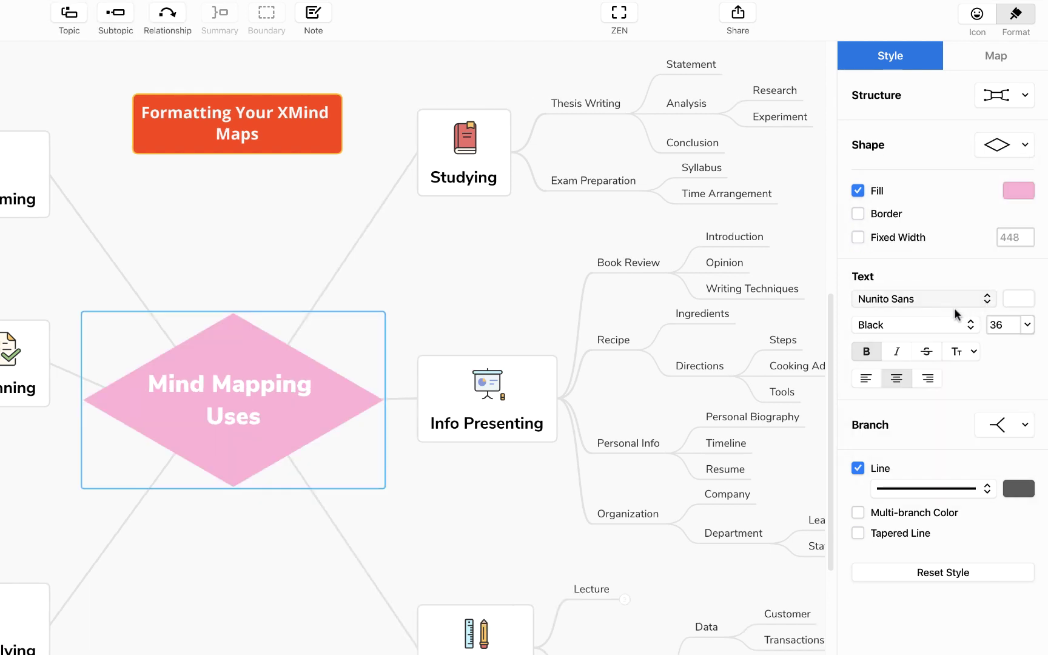
pyautogui.click(955, 302)
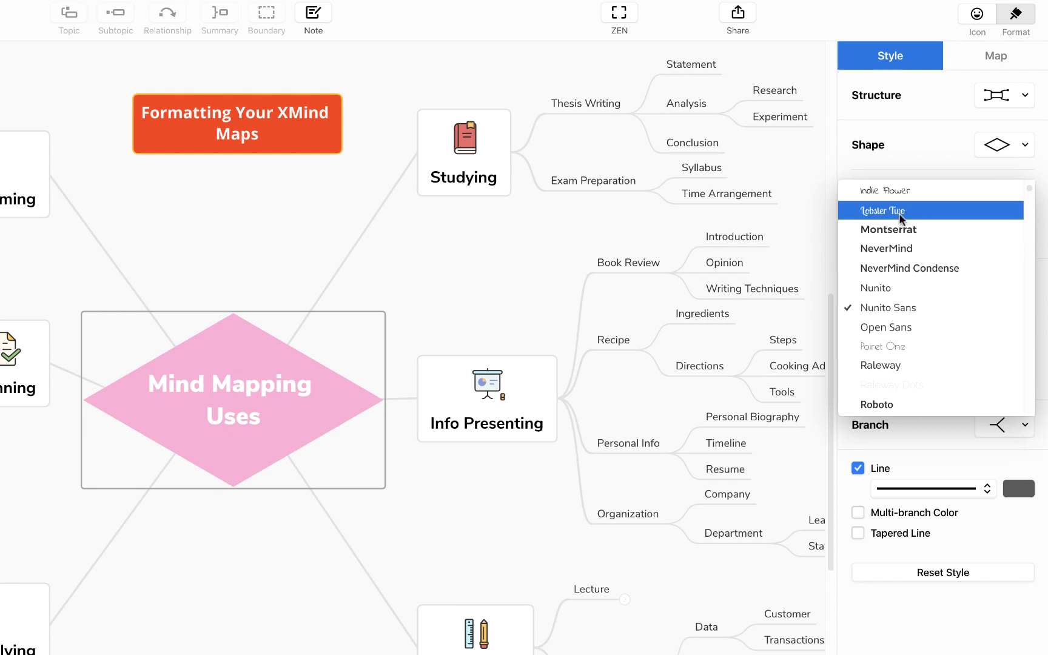
pyautogui.click(900, 214)
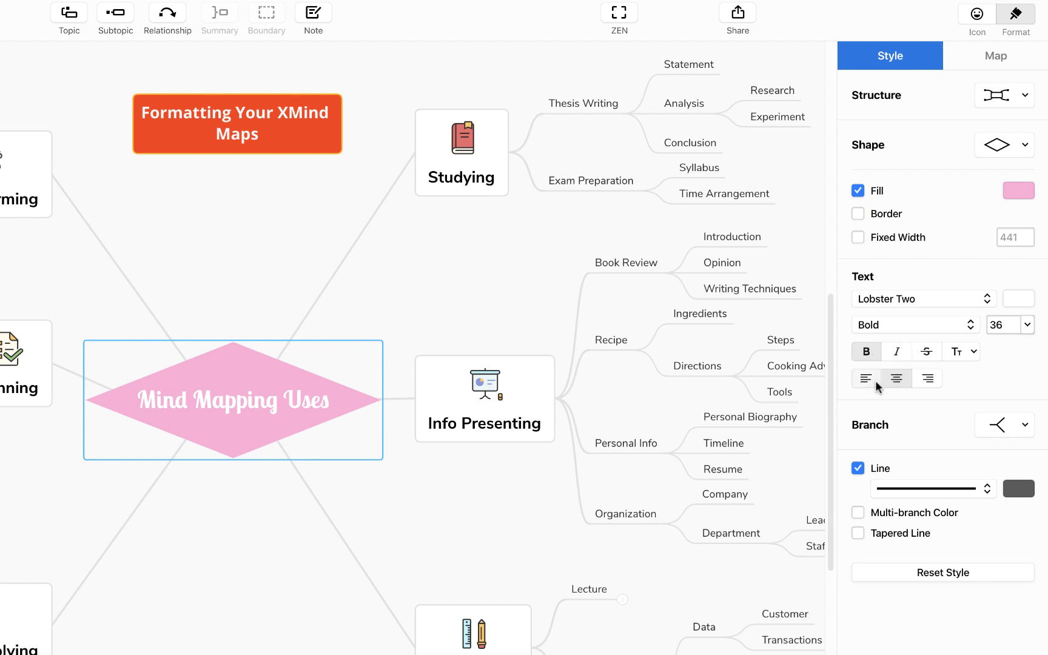
# - Curve the central topic's branches and give Studying's branches straight, angled lines
pyautogui.click(1024, 428)
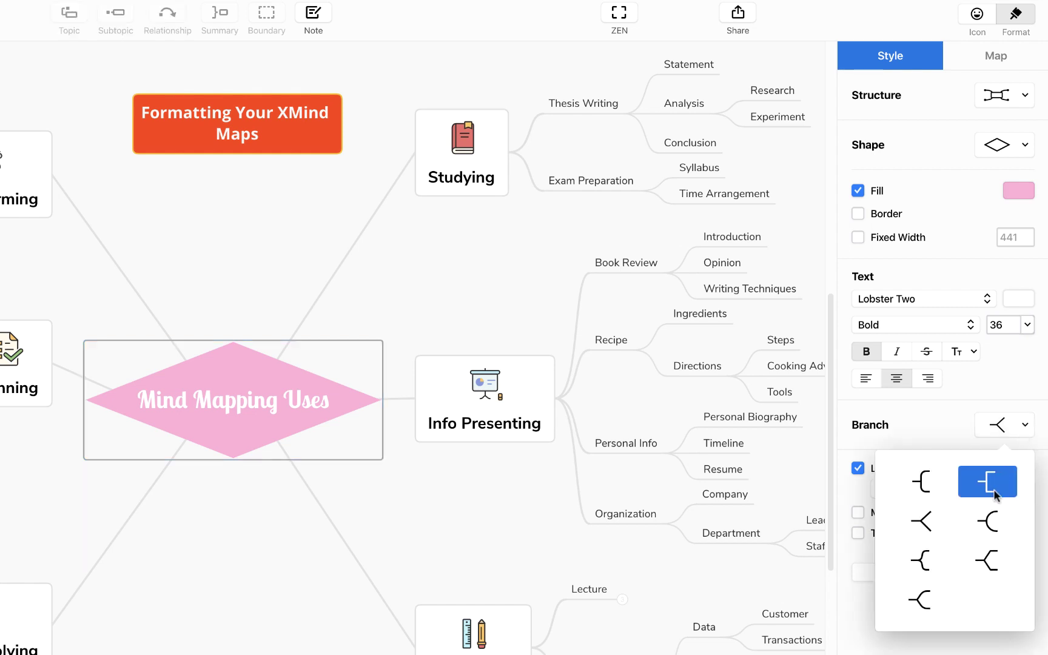
pyautogui.click(995, 521)
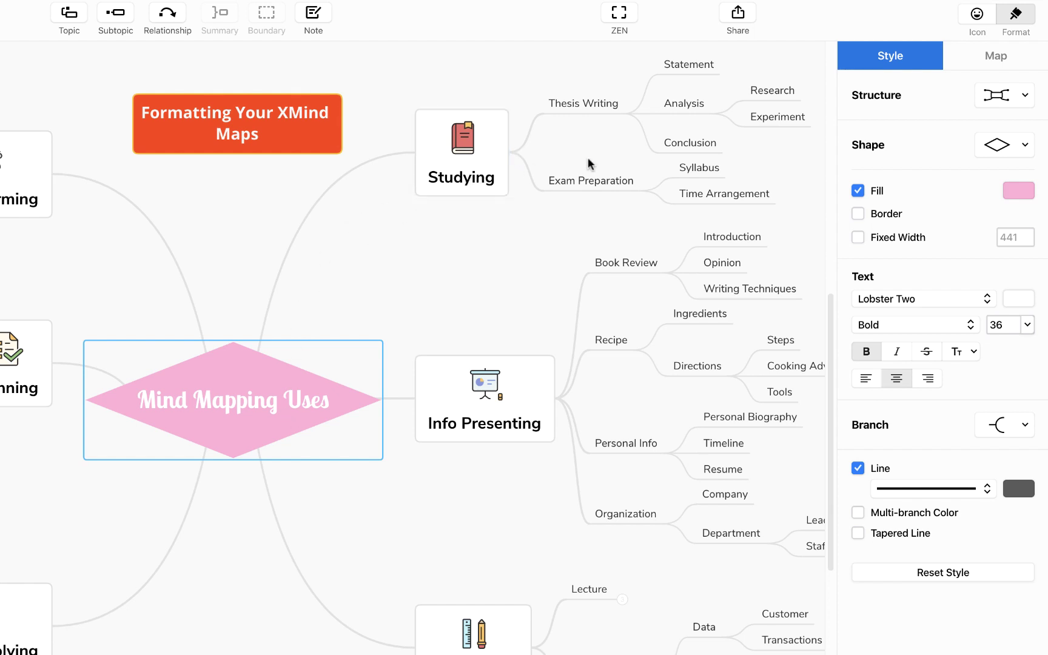
pyautogui.click(488, 173)
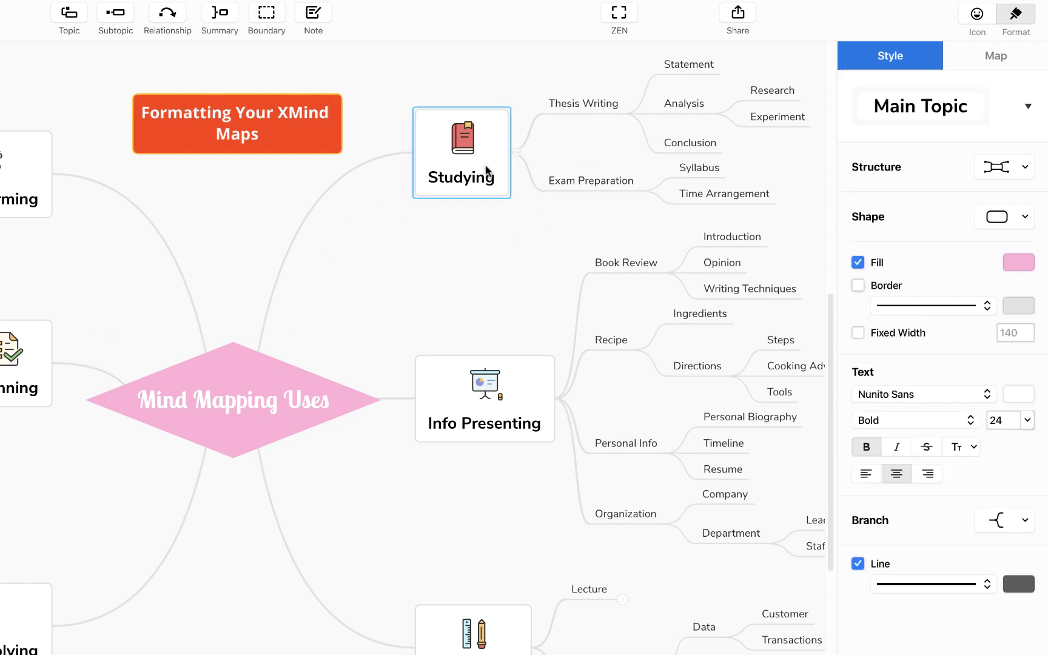
pyautogui.click(1024, 520)
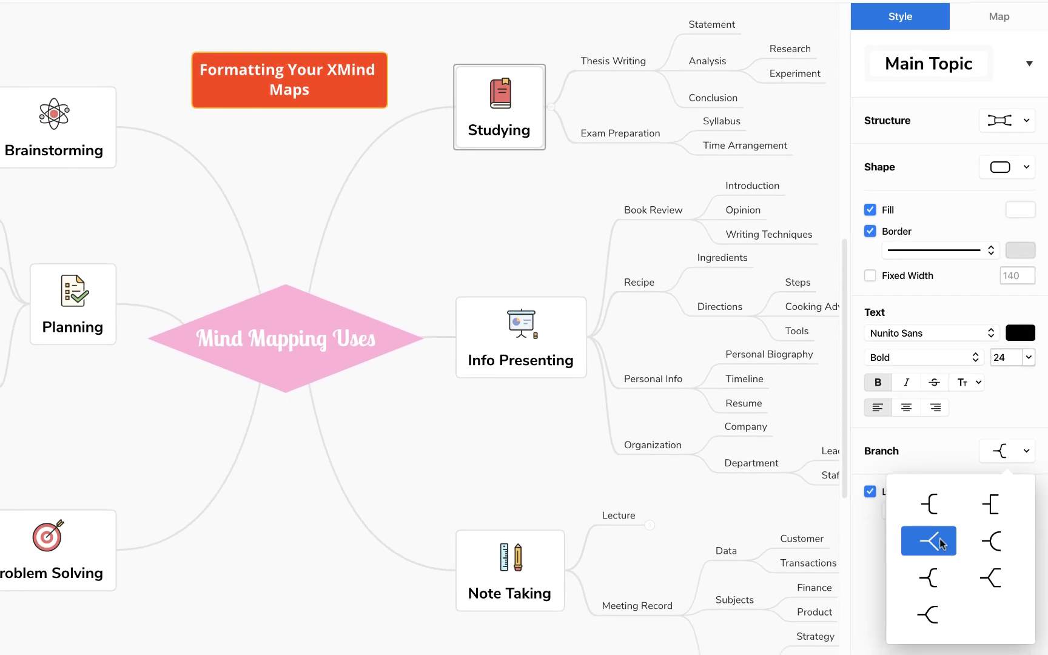
pyautogui.click(940, 542)
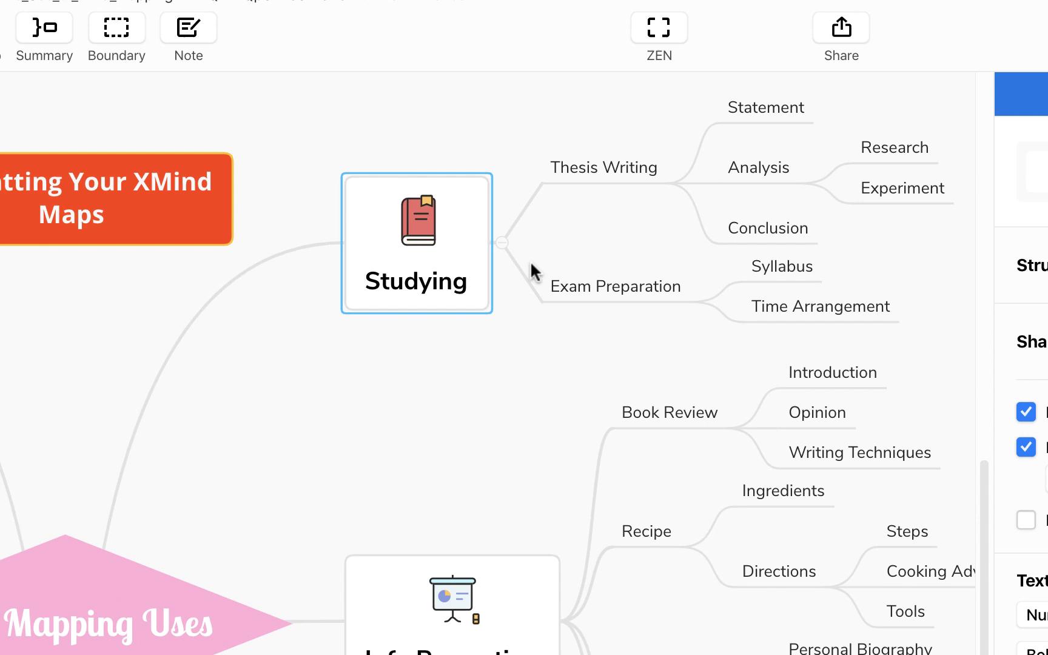
pyautogui.hscroll(5, 612, 358)
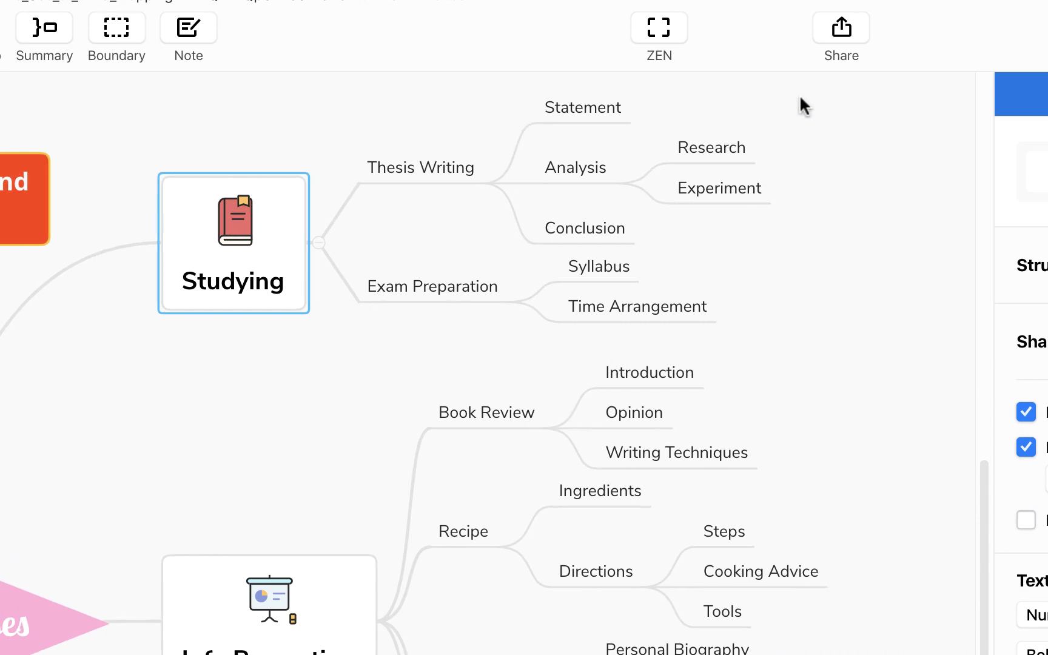
# - Select all the subtopics under Studying and fill them light blue
pyautogui.moveTo(800, 98); pyautogui.dragTo(322, 349)
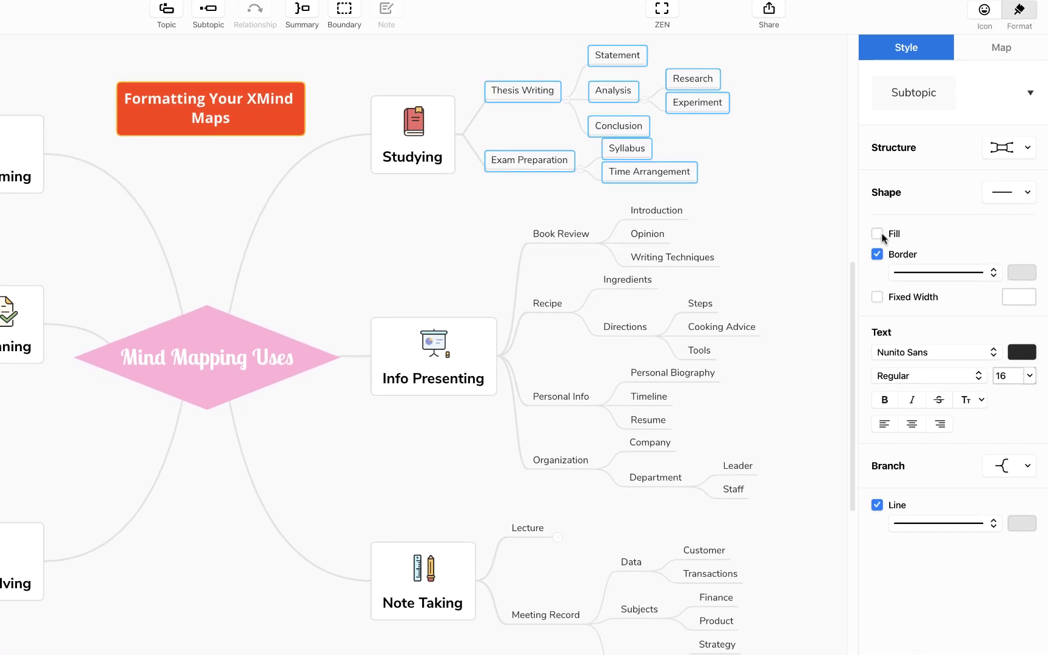
pyautogui.click(877, 234)
pyautogui.click(1024, 234)
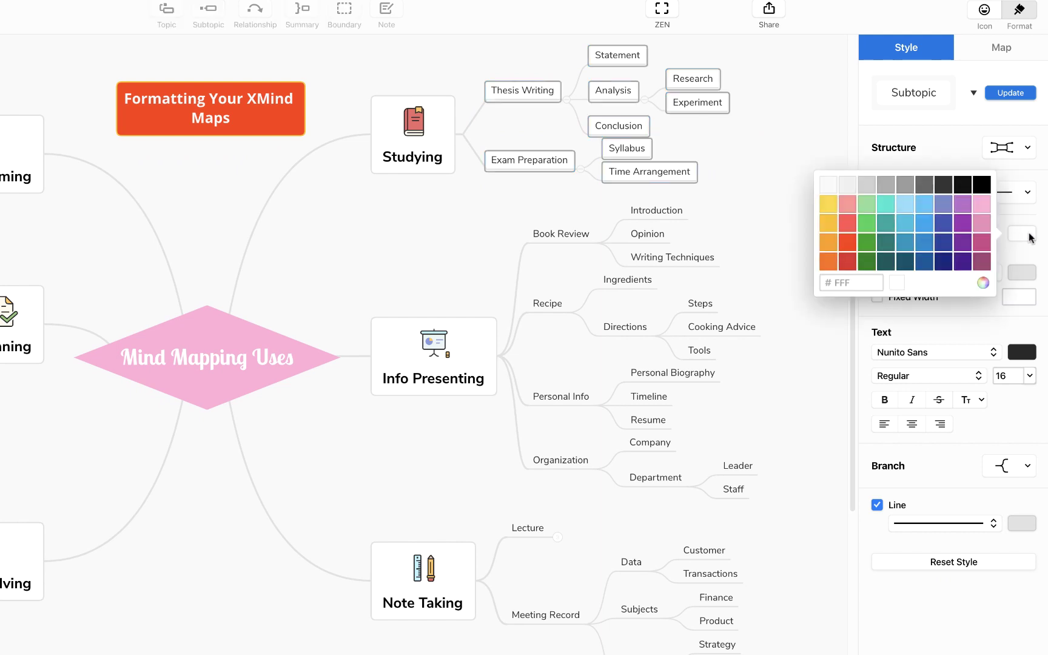
pyautogui.click(900, 201)
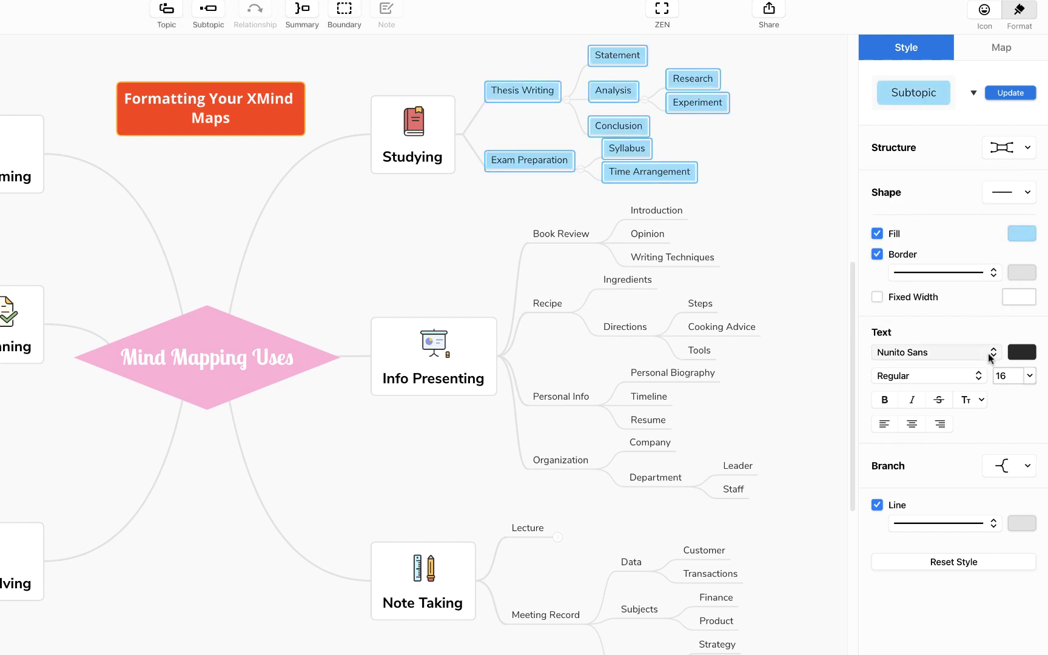
# - Join the Studying subtopics with bracket-style branches, then deselect them
pyautogui.click(1027, 469)
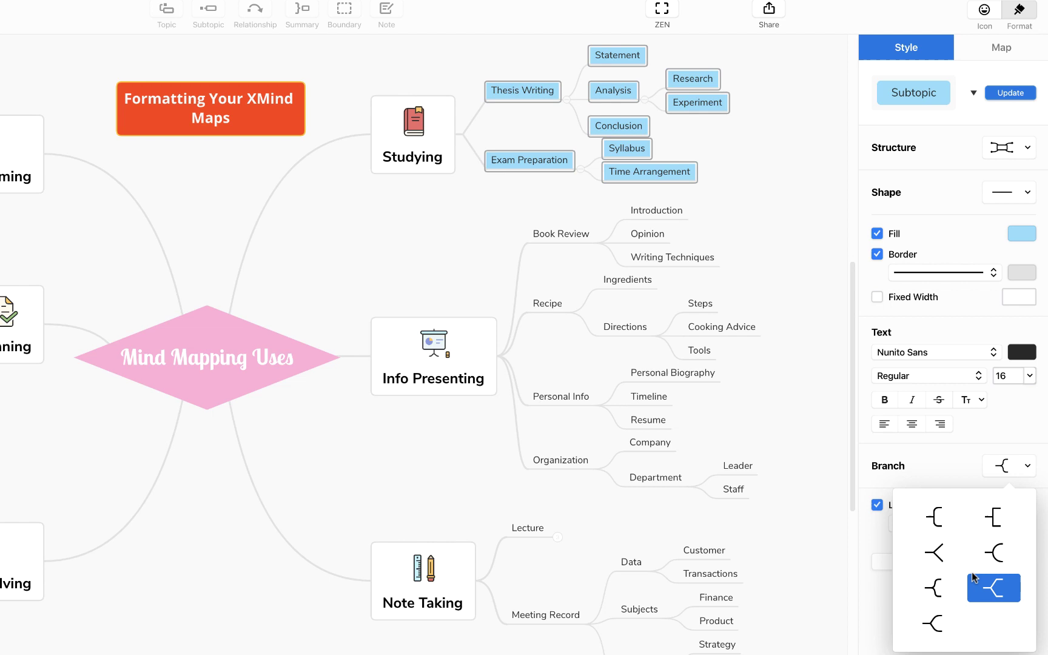
pyautogui.click(993, 517)
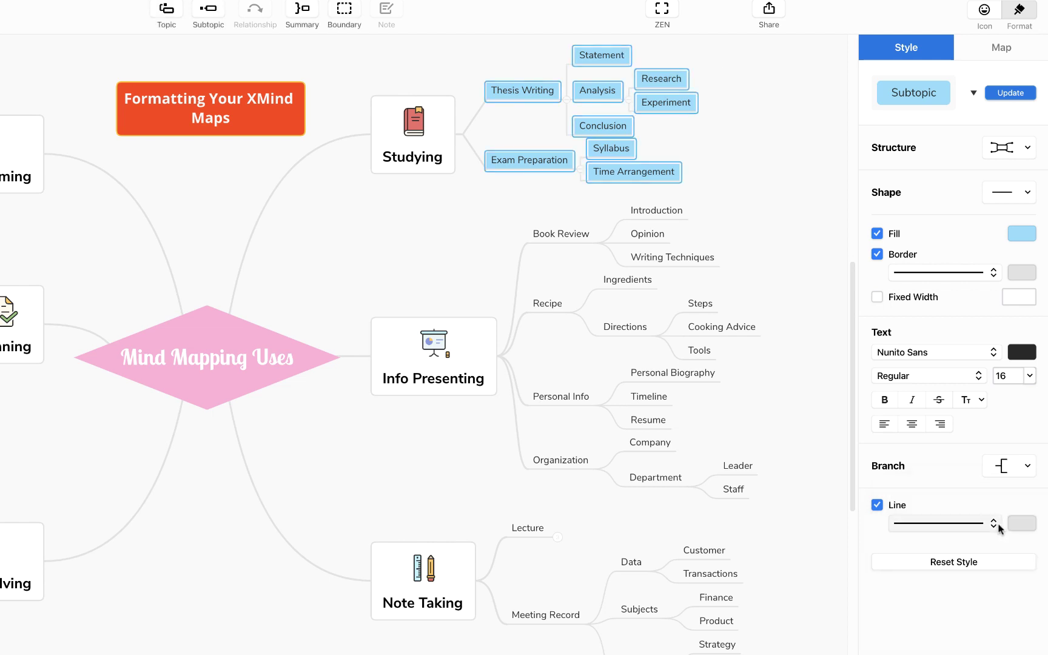
pyautogui.click(794, 245)
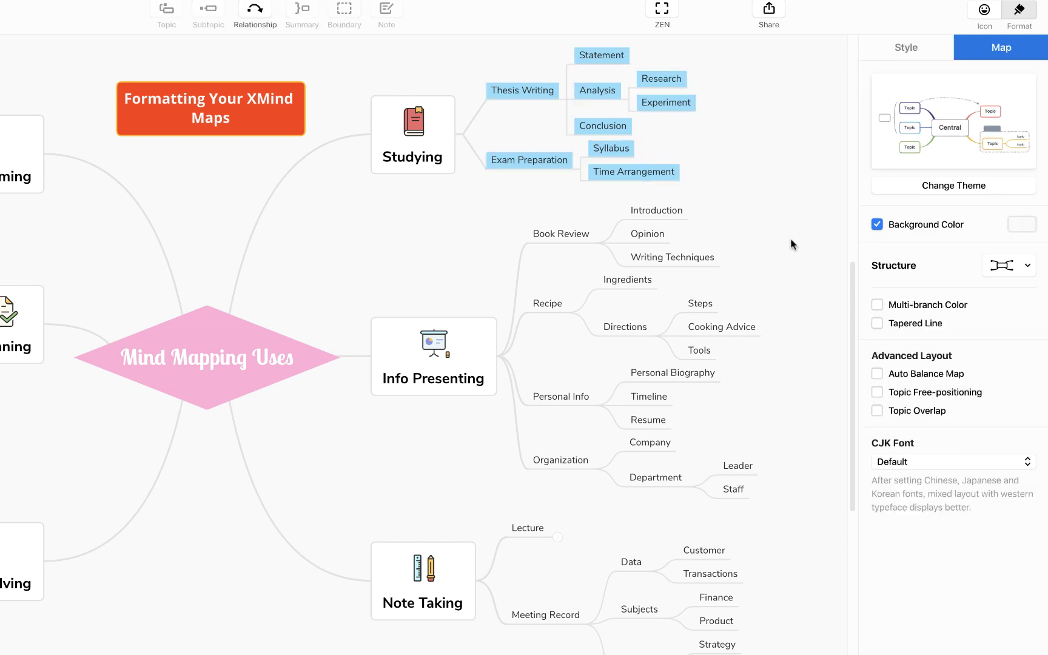
# - Give Book Review, Steps, Personal Info and Department a light green fill
pyautogui.click(563, 234)
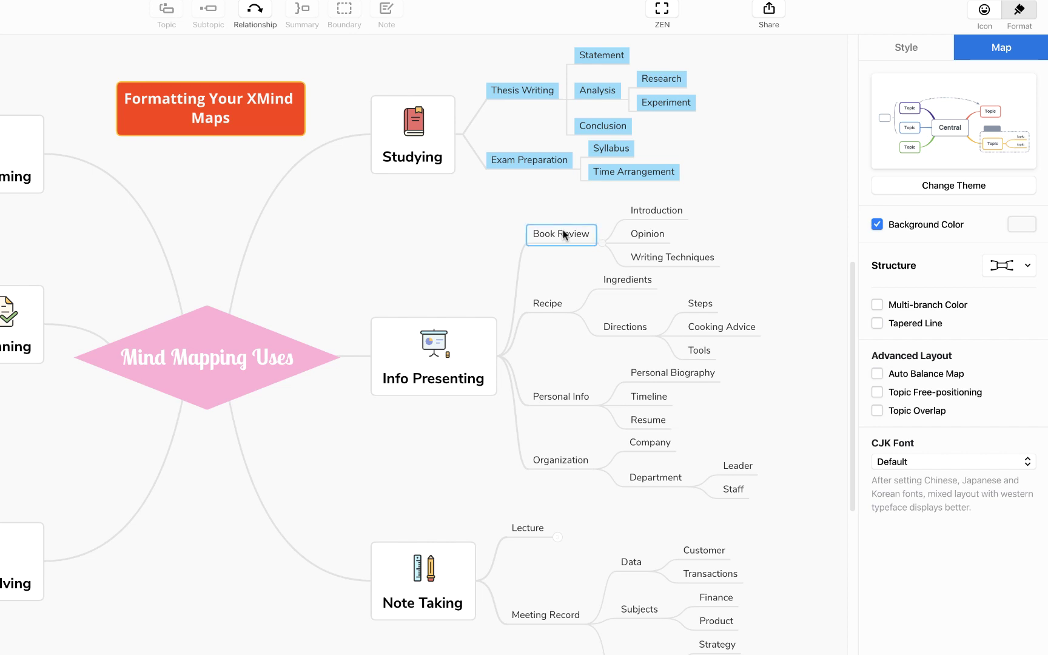
pyautogui.keyDown('shift'); pyautogui.click(685, 312); pyautogui.keyUp('shift')
pyautogui.keyDown('shift'); pyautogui.click(568, 398); pyautogui.keyUp('shift')
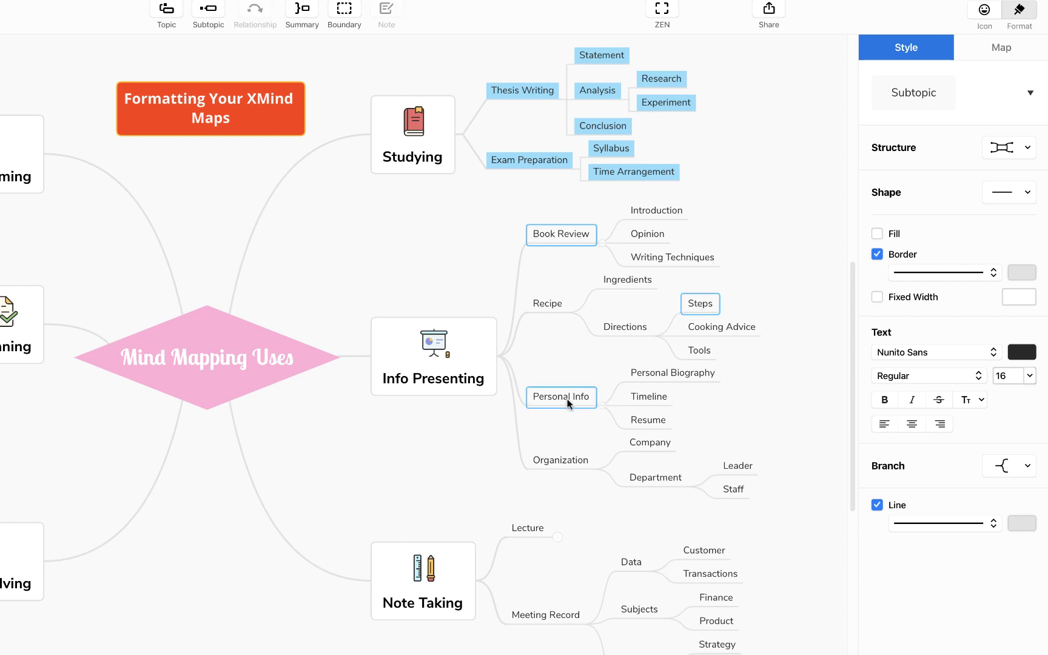
pyautogui.keyDown('shift'); pyautogui.click(654, 482); pyautogui.keyUp('shift')
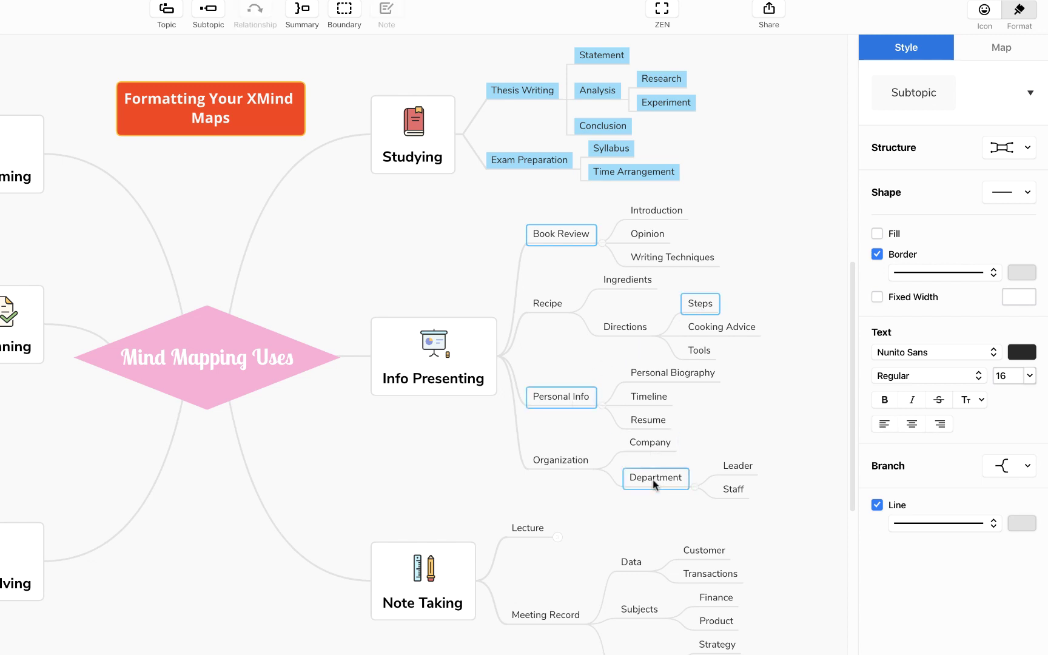
pyautogui.click(876, 236)
pyautogui.click(1022, 234)
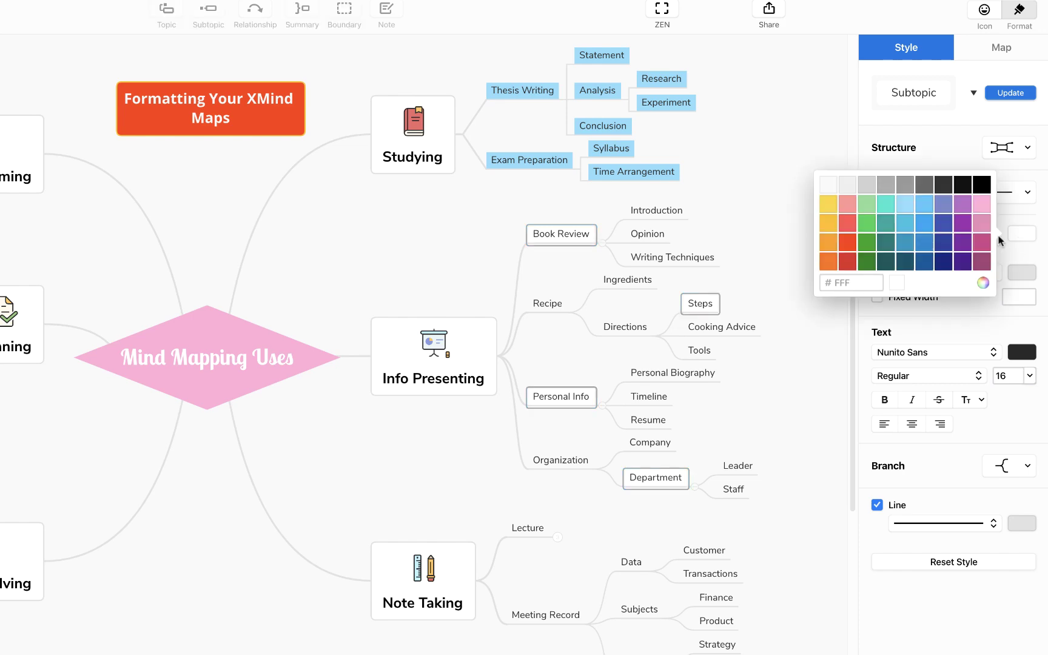
pyautogui.click(867, 206)
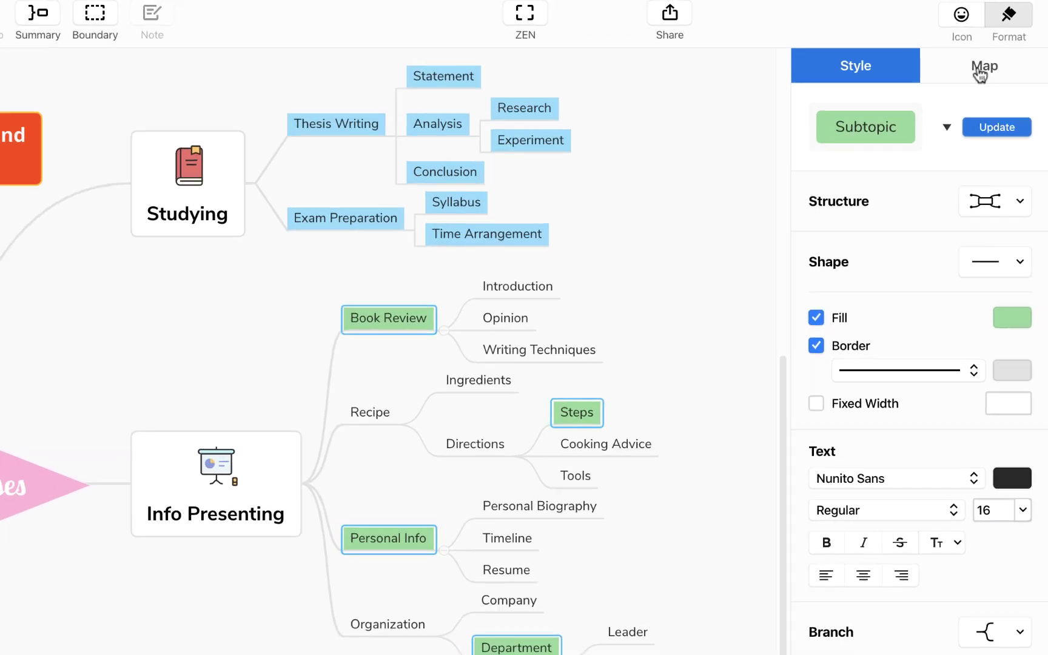
# - Turn on Multi-branch Color and Tapered Line in the map settings
pyautogui.click(982, 72)
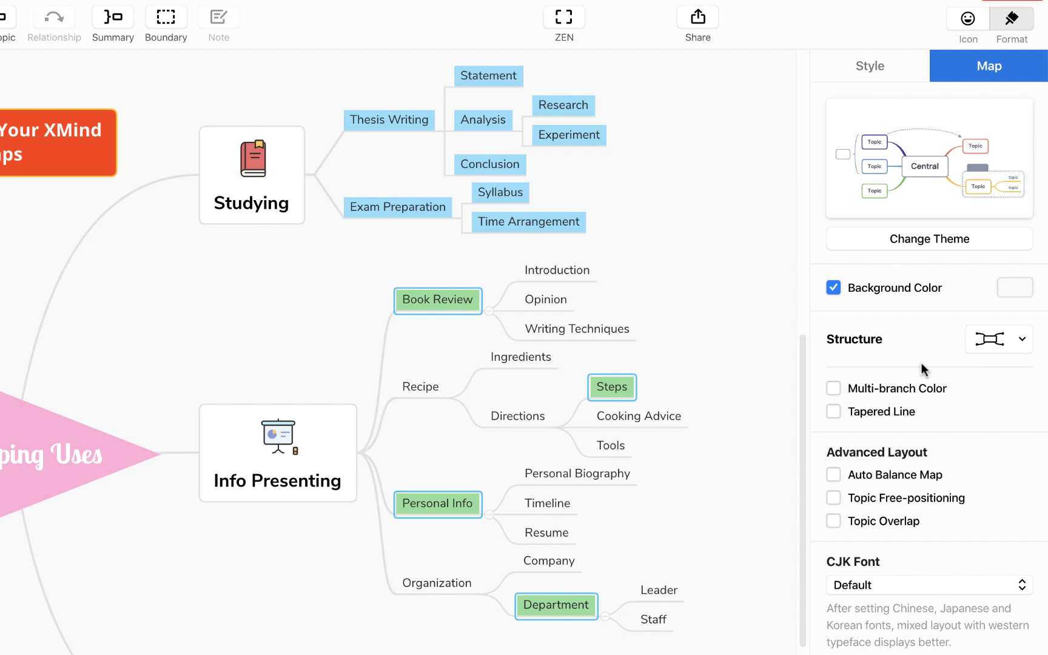
pyautogui.click(834, 387)
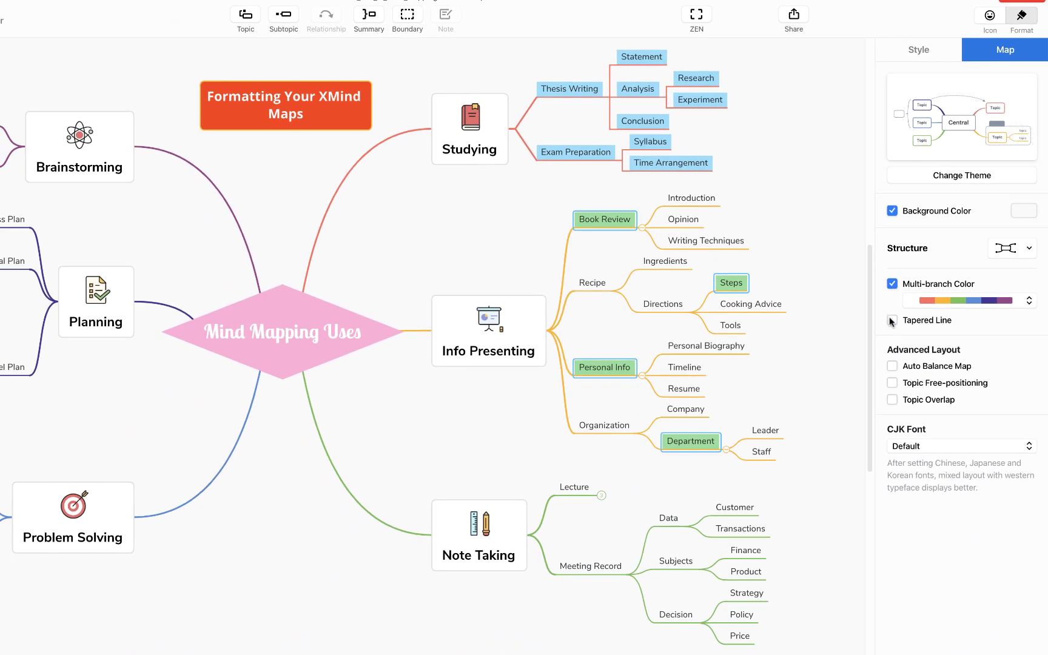
pyautogui.click(892, 321)
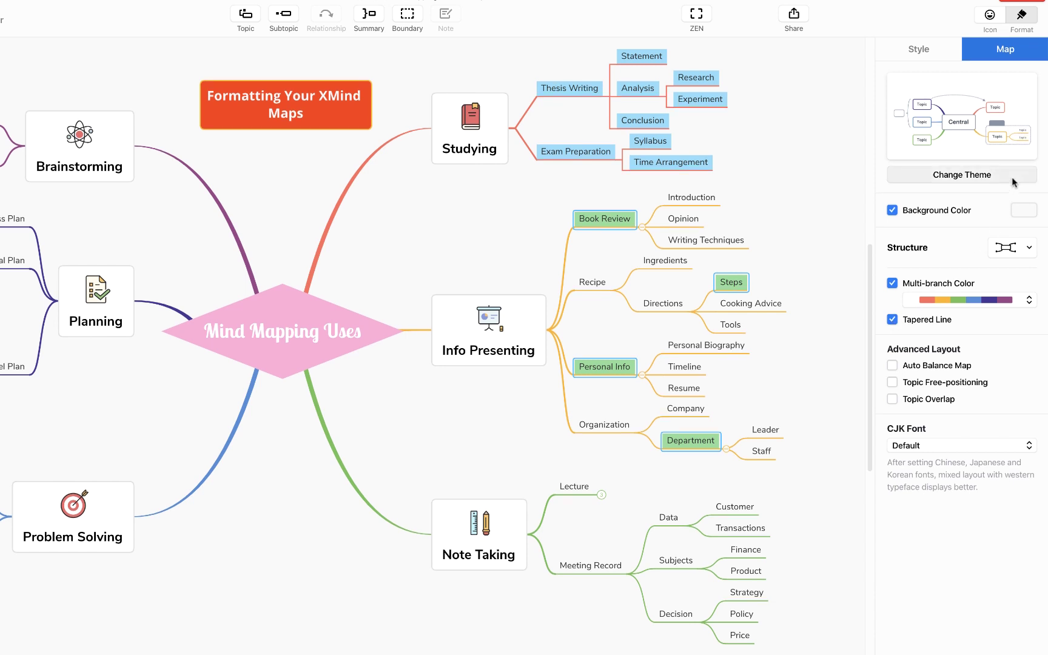
# - Try right and org-chart layouts, settle on balanced, and move Info Presenting left
pyautogui.click(1020, 246)
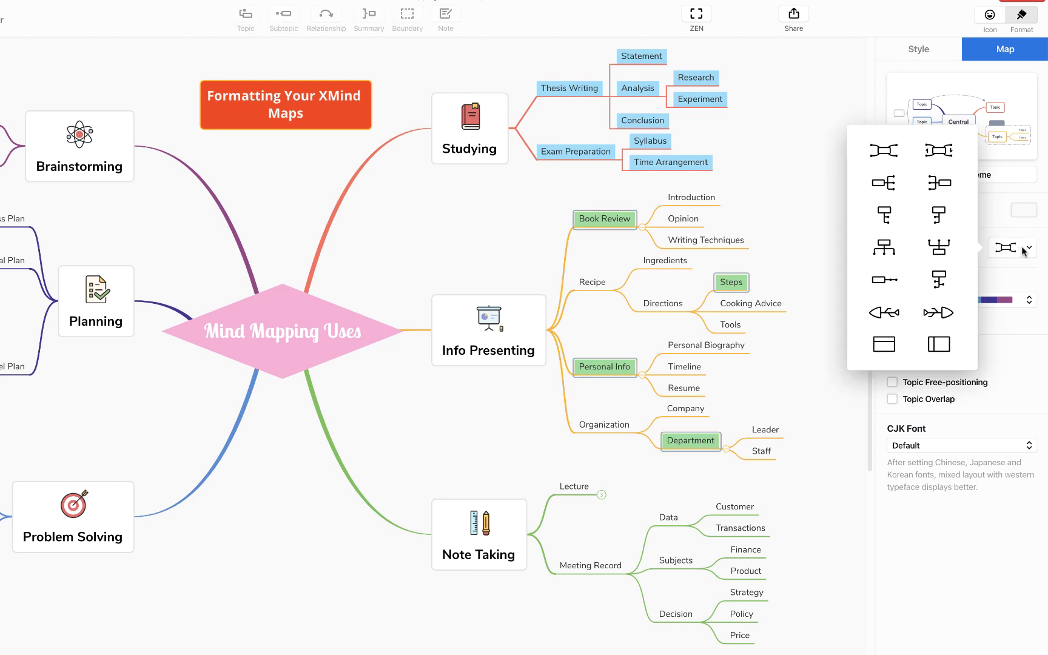
pyautogui.click(893, 185)
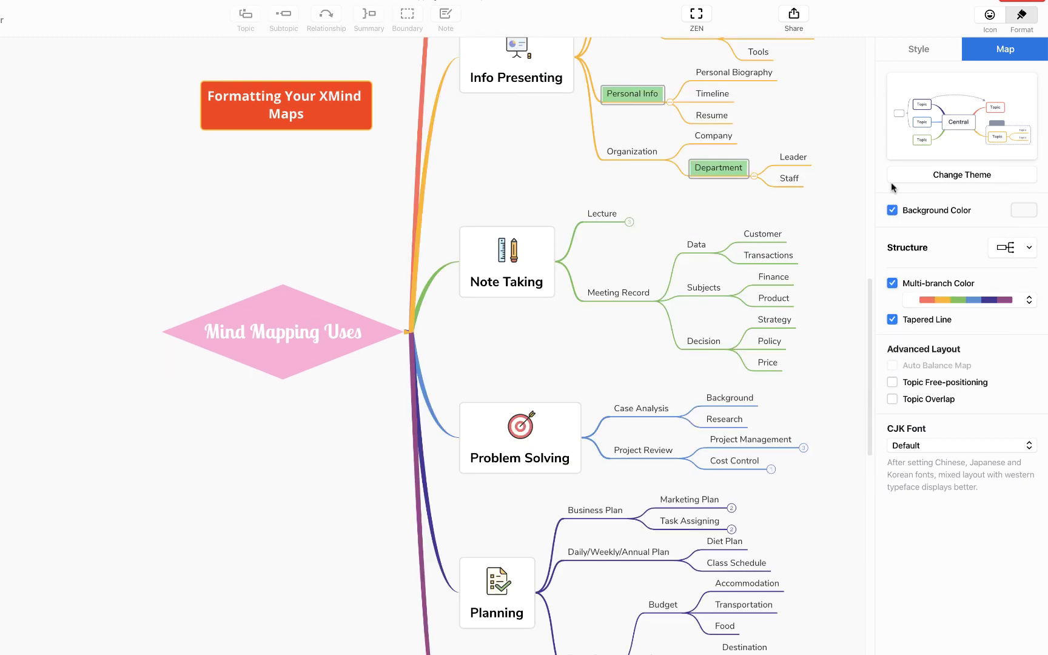
pyautogui.click(1019, 249)
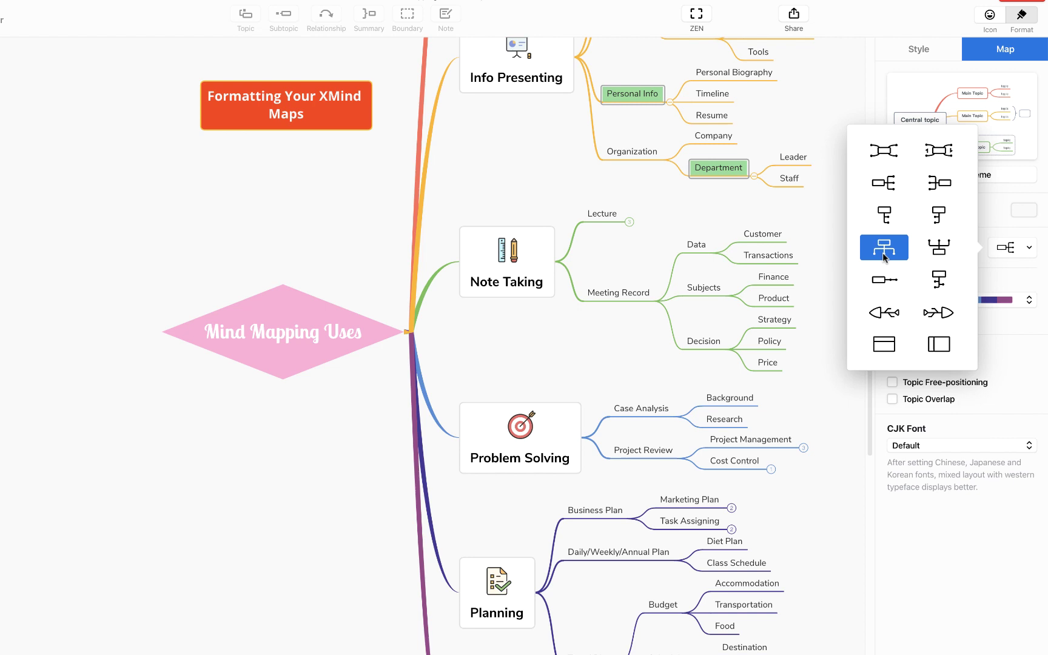
pyautogui.click(881, 247)
pyautogui.click(1021, 247)
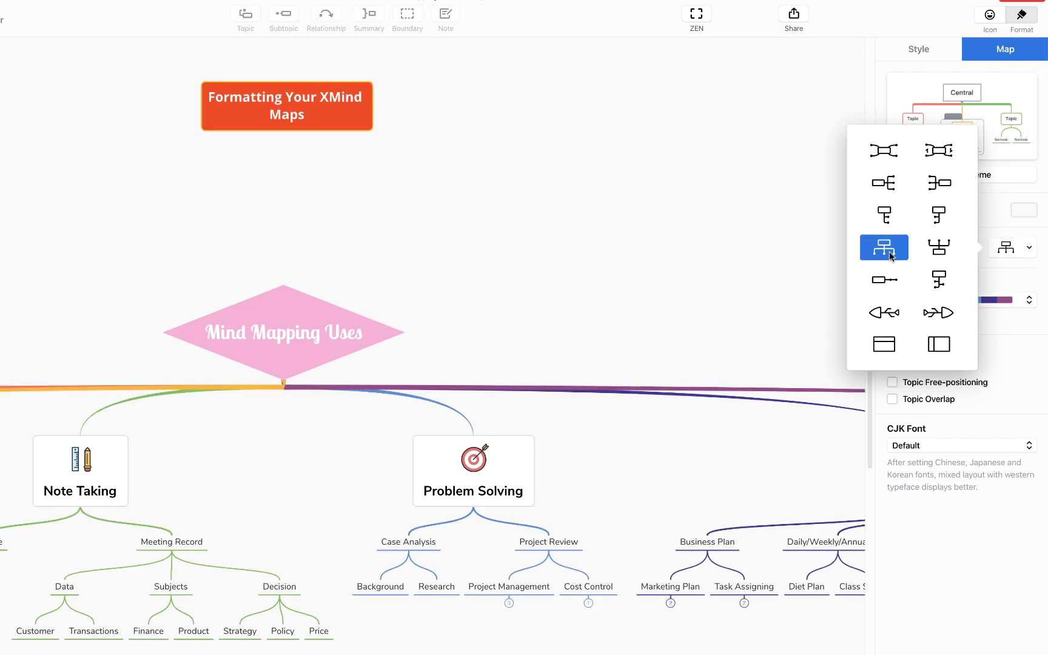
pyautogui.click(939, 157)
pyautogui.click(467, 339)
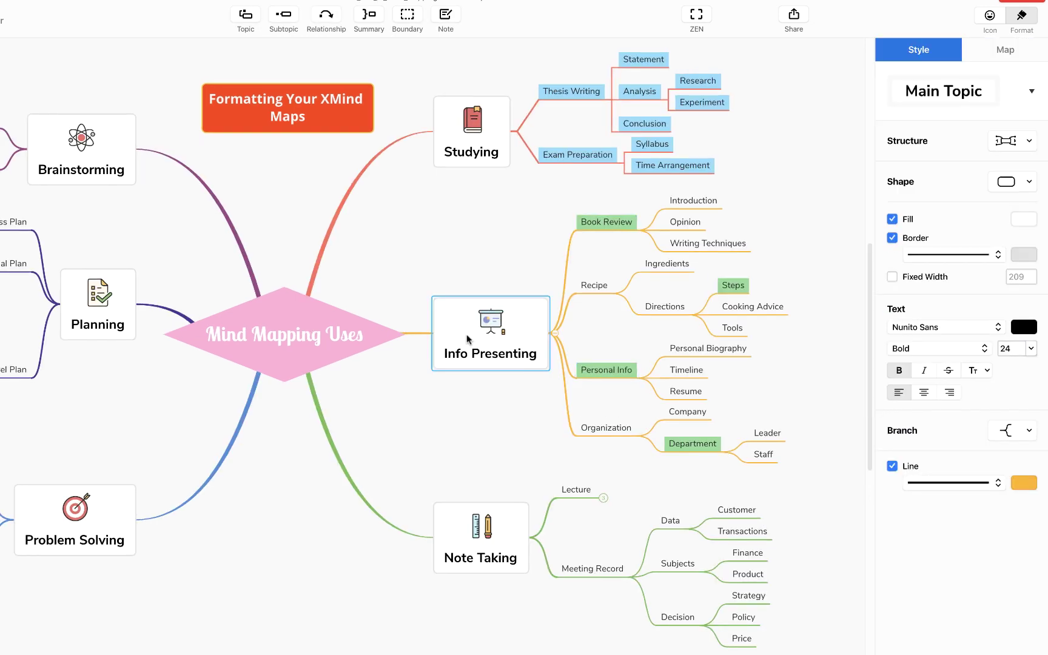
pyautogui.moveTo(467, 339); pyautogui.dragTo(124, 395)
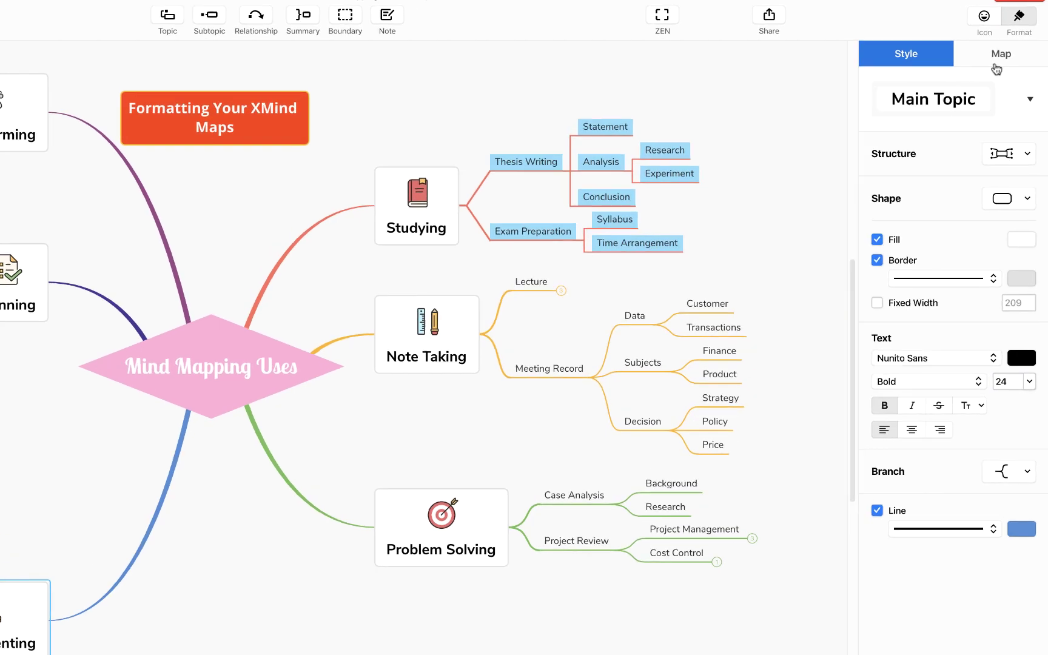
# - Set the map's background colour to yellow
pyautogui.click(998, 61)
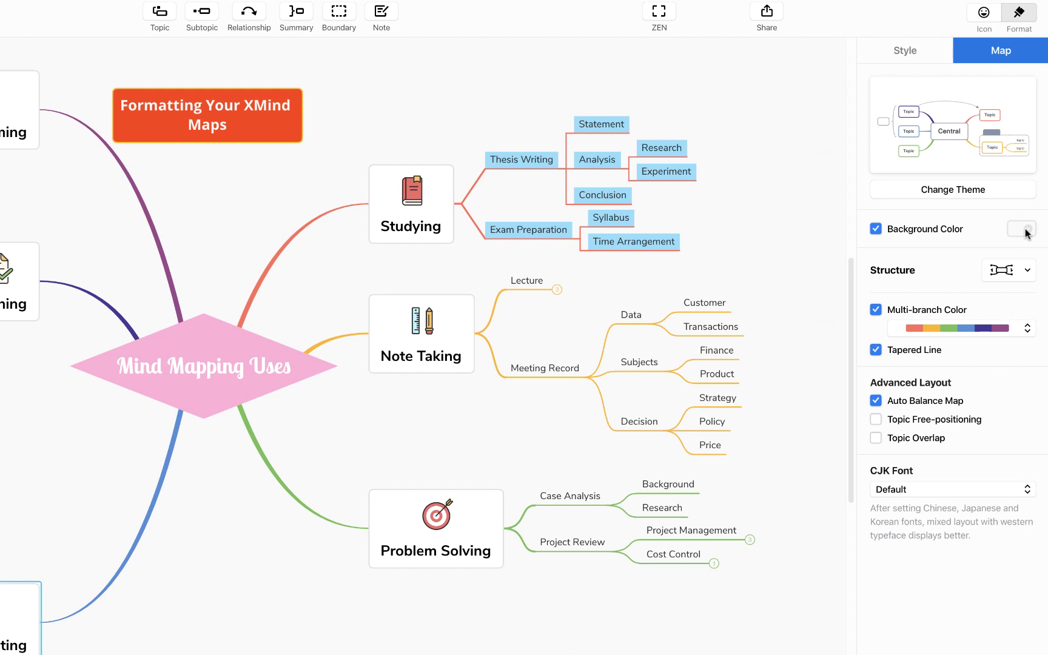
pyautogui.click(1025, 230)
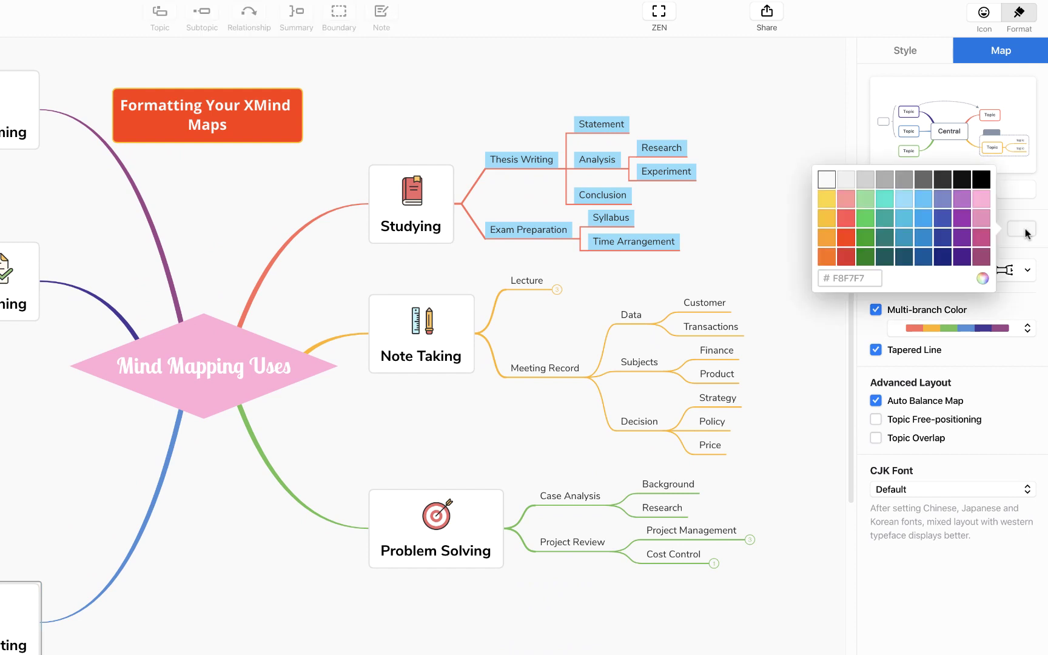
pyautogui.click(827, 199)
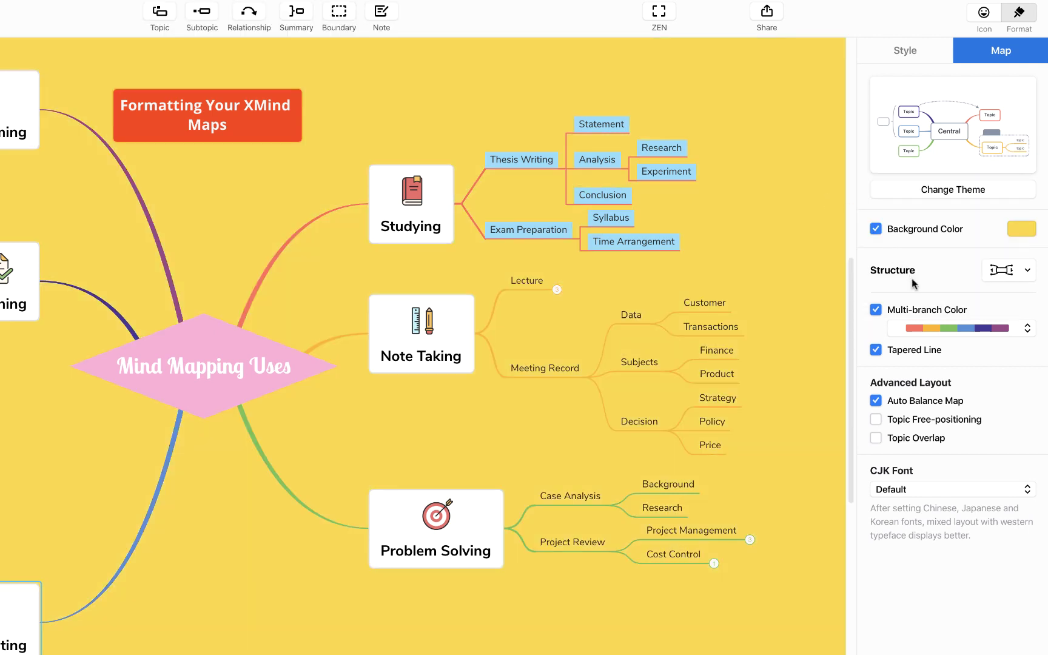
# - Browse the built-in themes and apply Snowbrush to the map
pyautogui.click(937, 192)
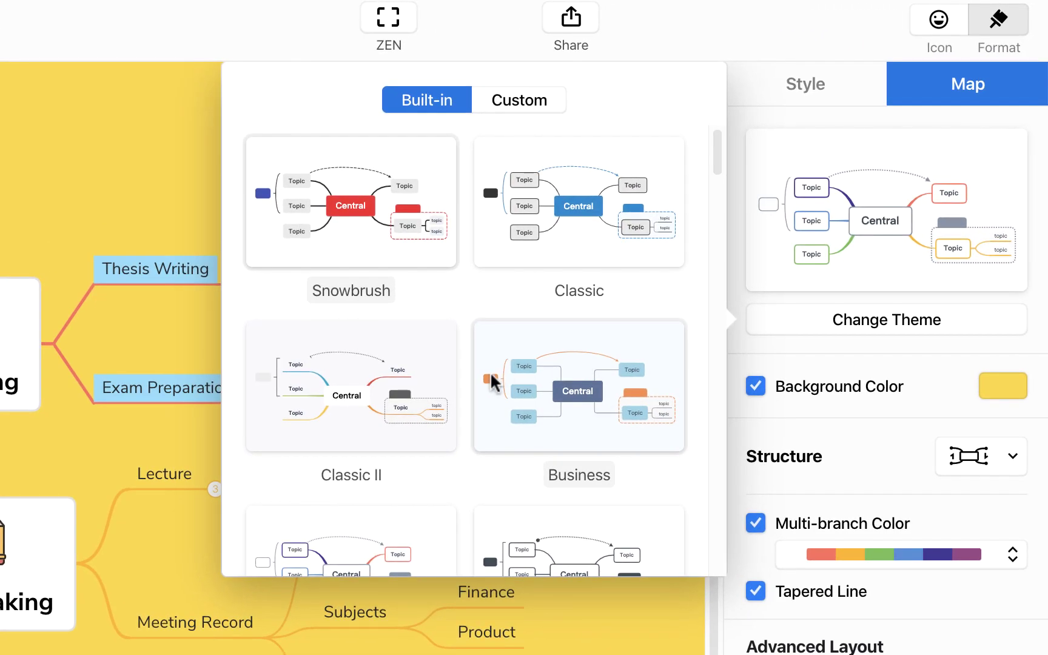
pyautogui.scroll(-3, 495, 382)
pyautogui.scroll(3, 490, 379)
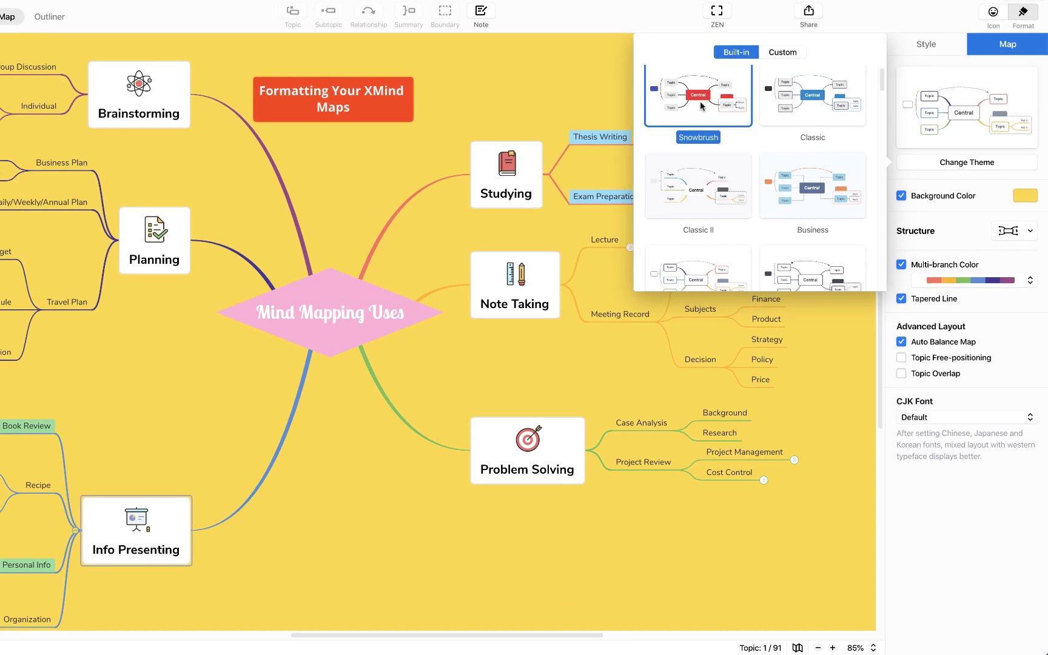
pyautogui.click(464, 166)
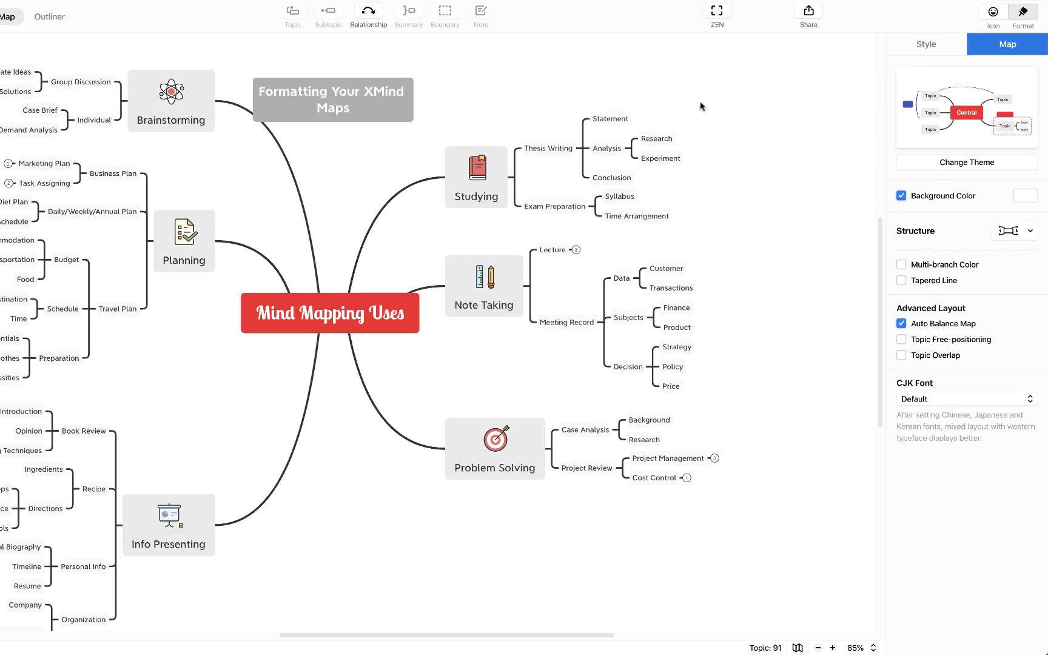